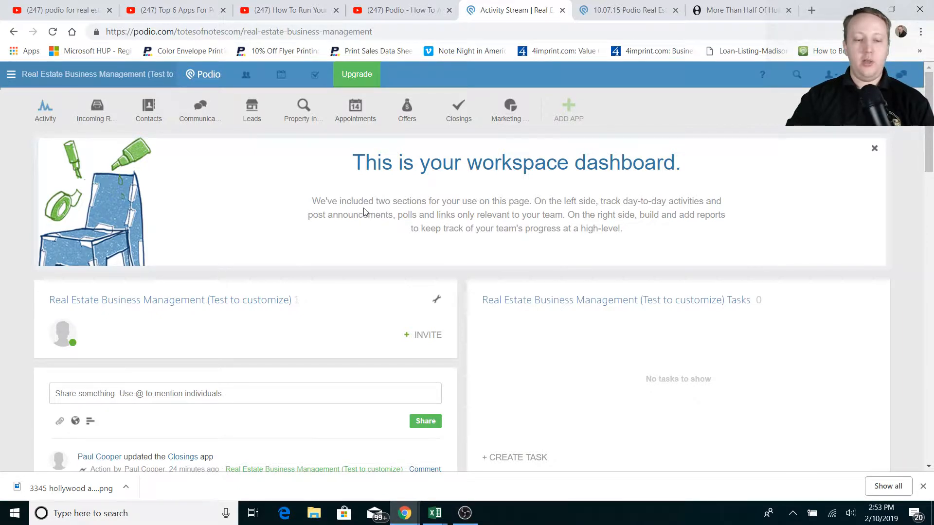
# Go to the real estate workspace and view the Closings app's 4 closing cards
pyautogui.click(12, 77)
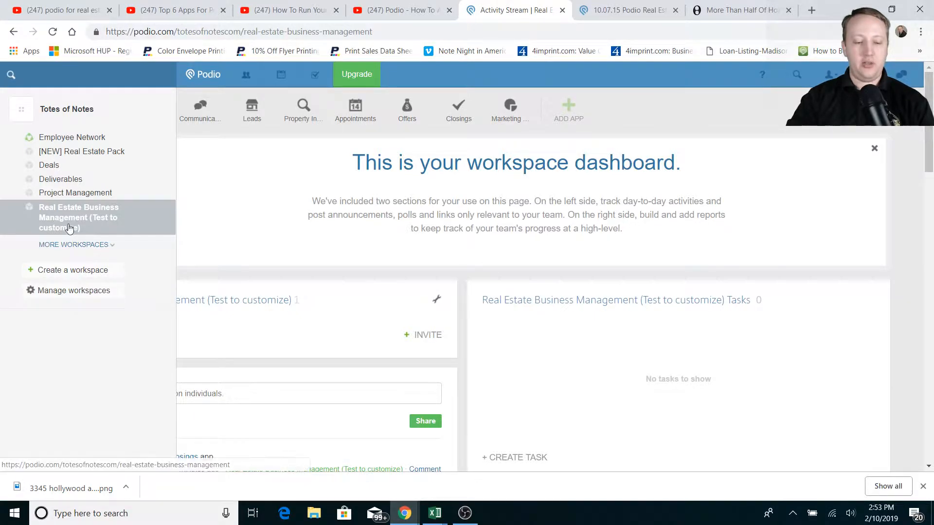
pyautogui.click(98, 218)
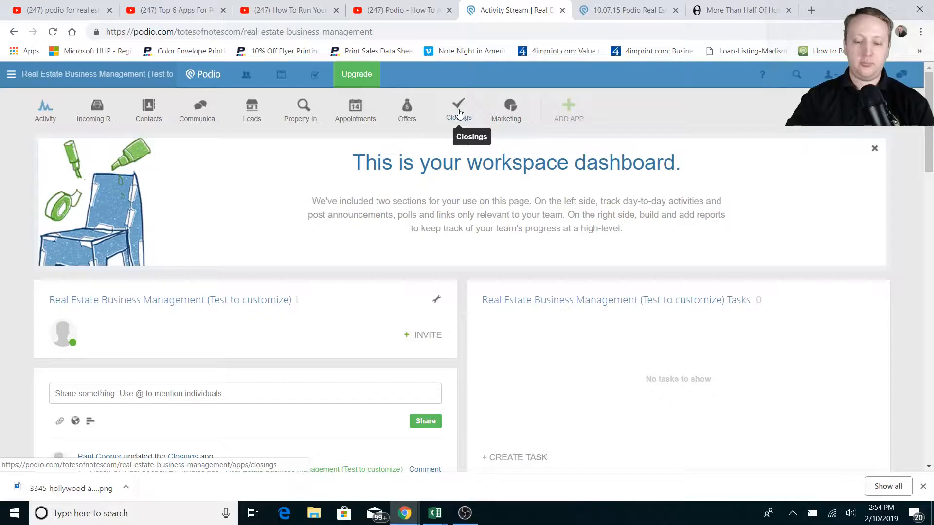
pyautogui.click(459, 112)
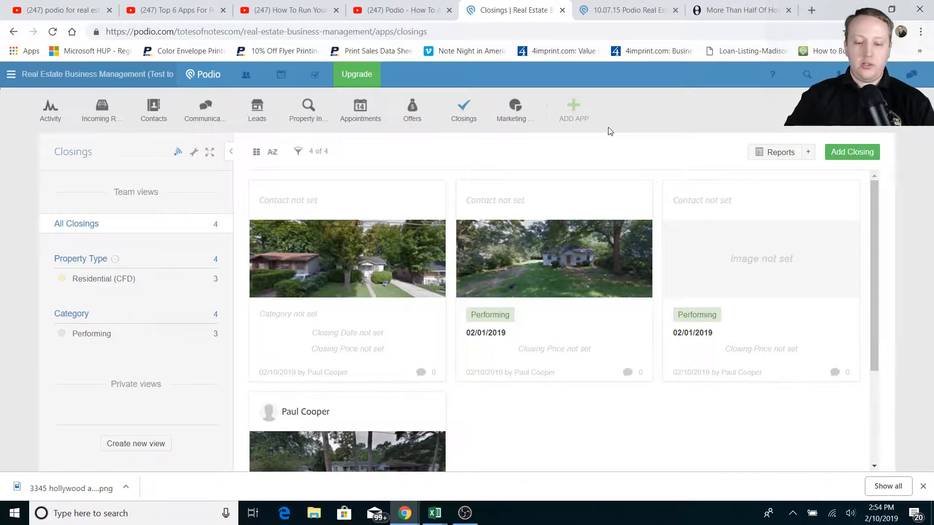
pyautogui.moveTo(877, 240); pyautogui.dragTo(873, 221)
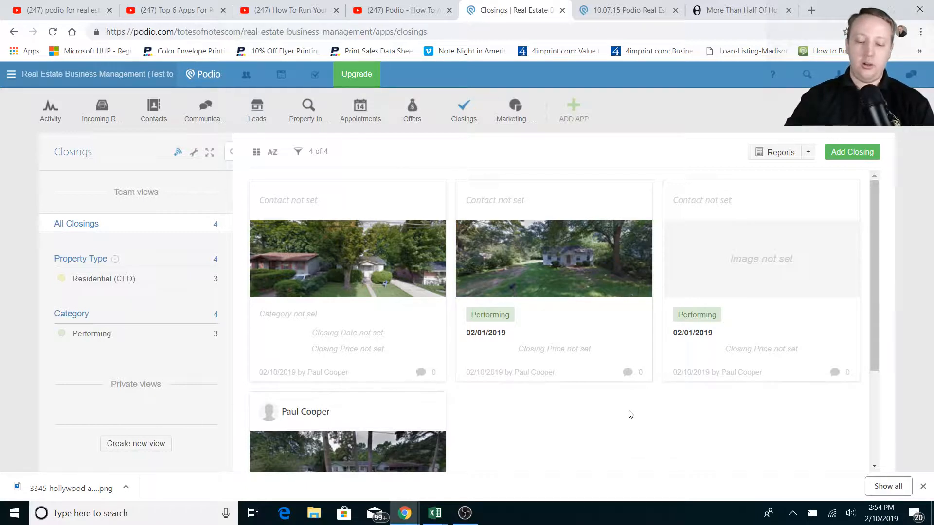
pyautogui.scroll(-1, 632, 408)
pyautogui.scroll(1, 641, 392)
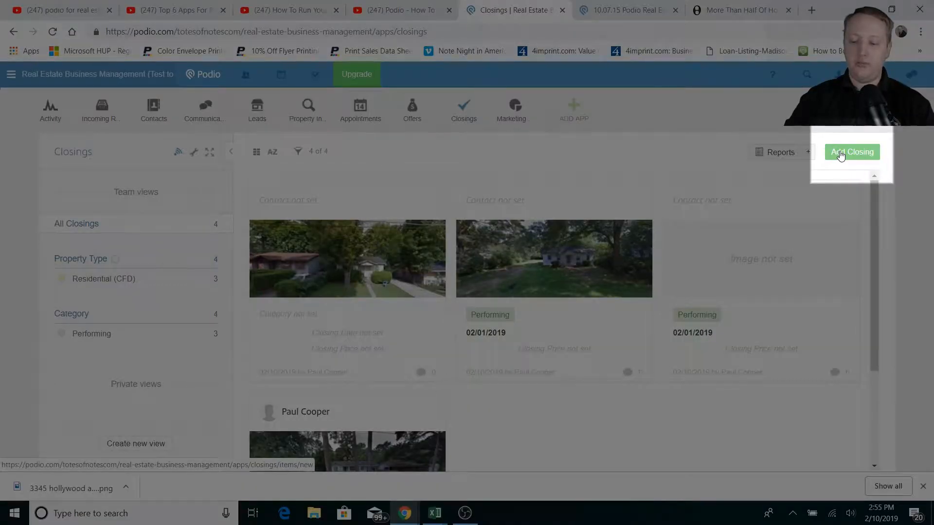
# Add a new closing and leave its Category set to BK after trying the other options
pyautogui.click(841, 153)
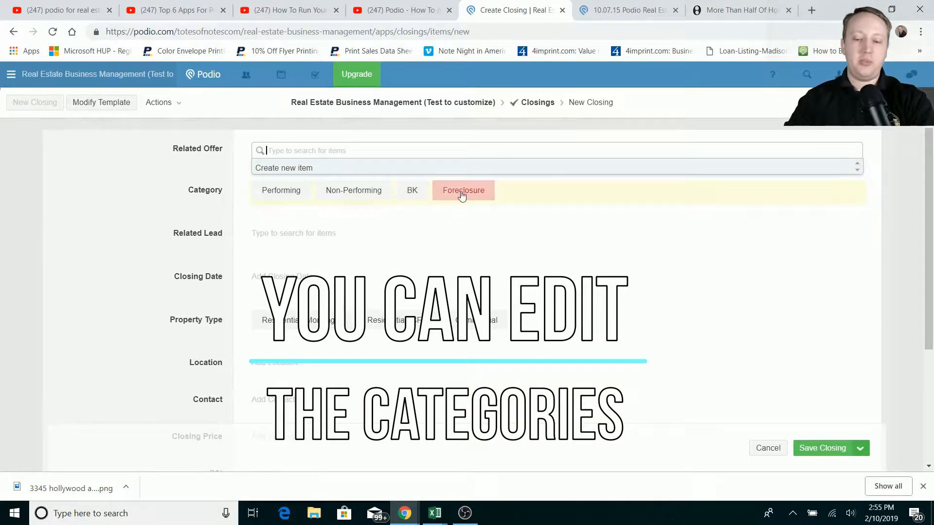
pyautogui.click(280, 191)
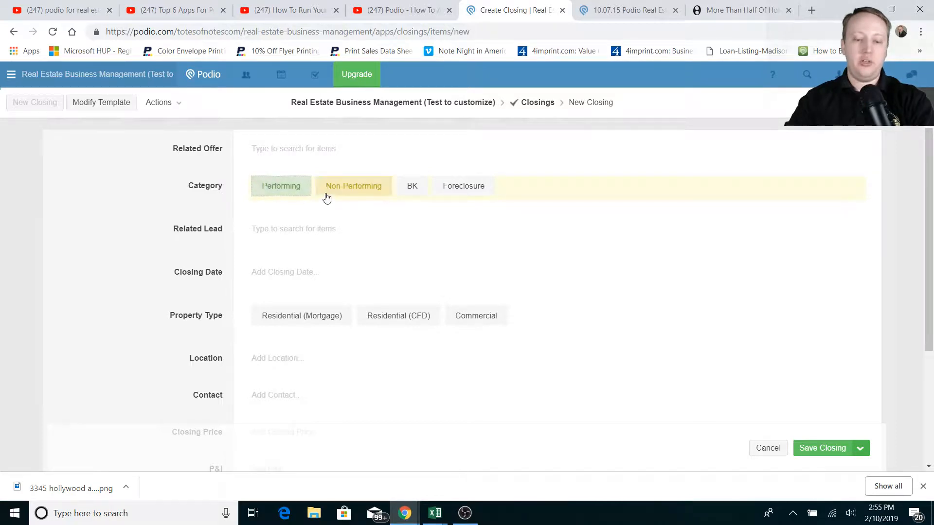
pyautogui.click(350, 190)
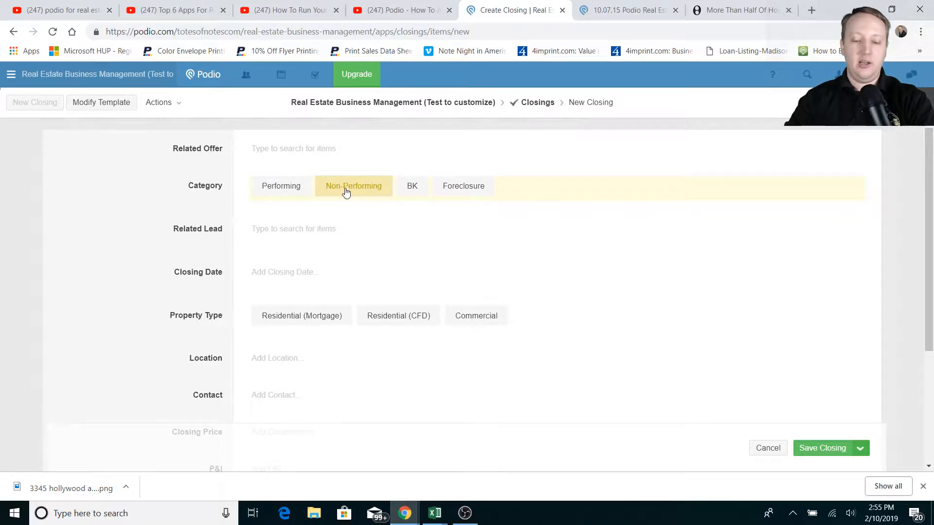
pyautogui.click(407, 188)
pyautogui.click(464, 190)
pyautogui.click(410, 187)
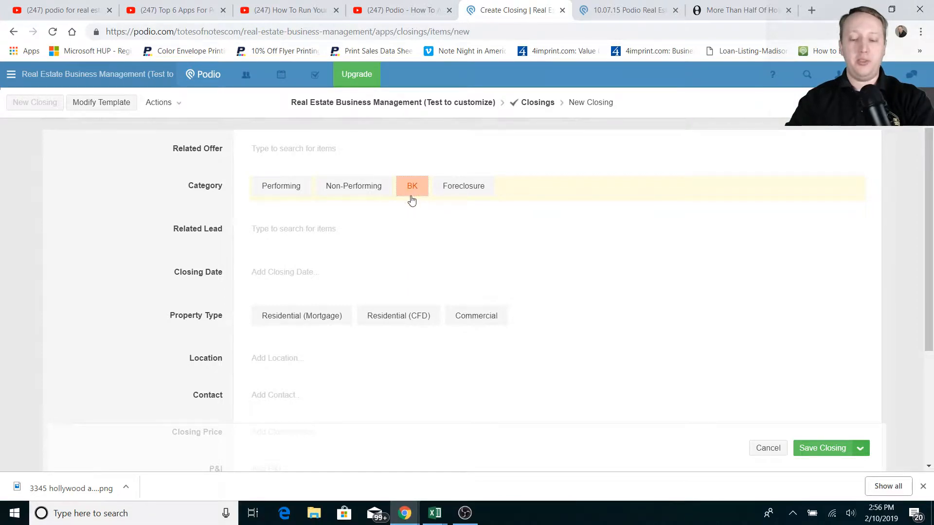
pyautogui.click(476, 191)
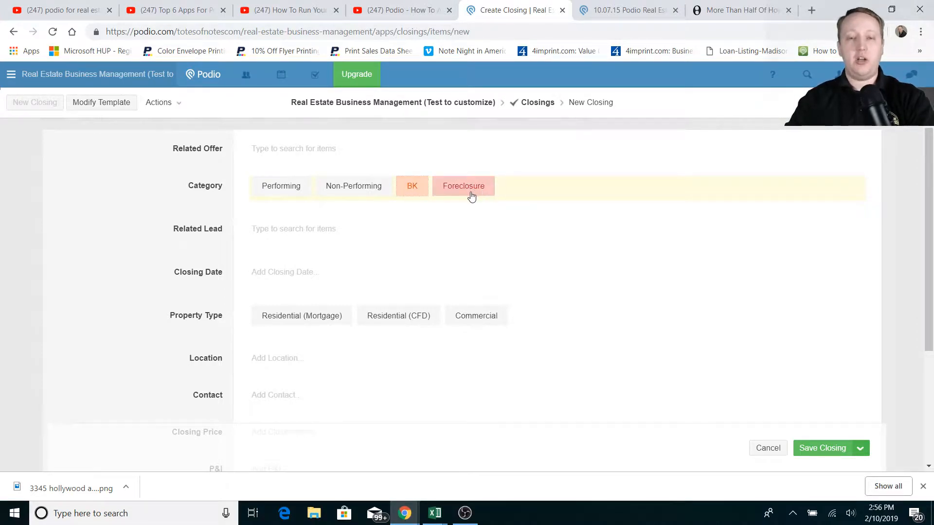
pyautogui.click(466, 195)
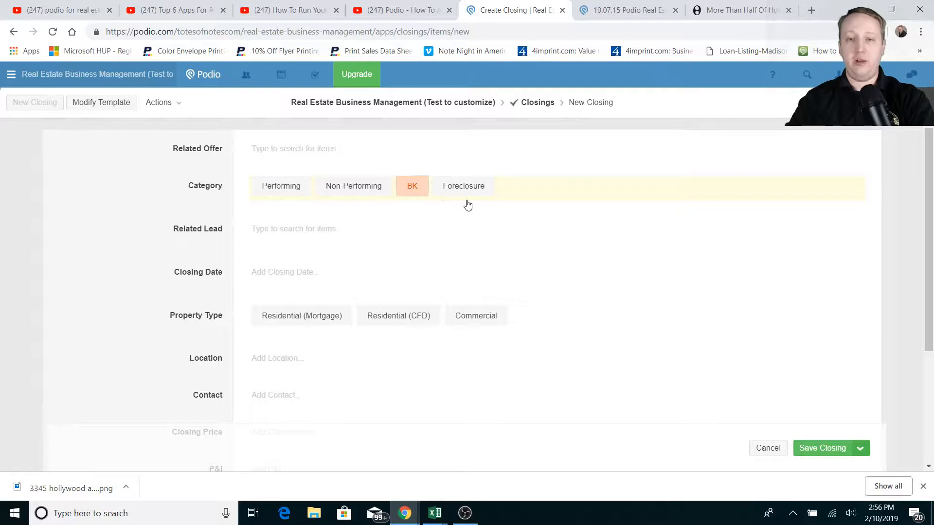
pyautogui.click(436, 192)
pyautogui.click(435, 192)
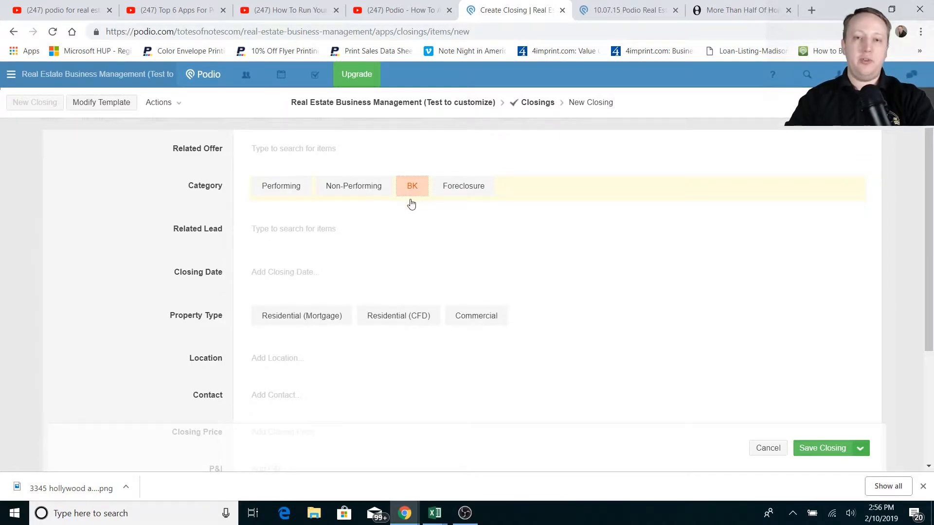
pyautogui.click(473, 194)
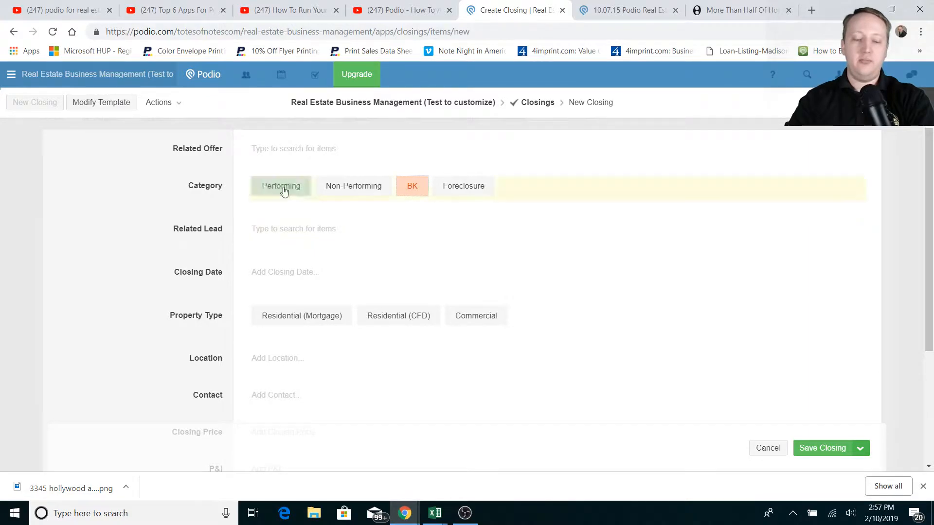
# Set the closing date to 1 February 2019 and property type to Residential (CFD)
pyautogui.click(319, 266)
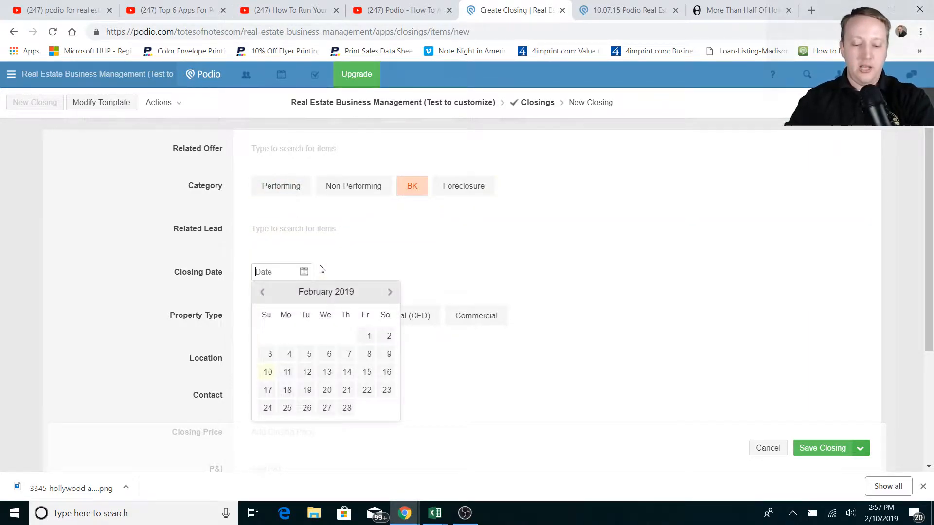
pyautogui.click(369, 336)
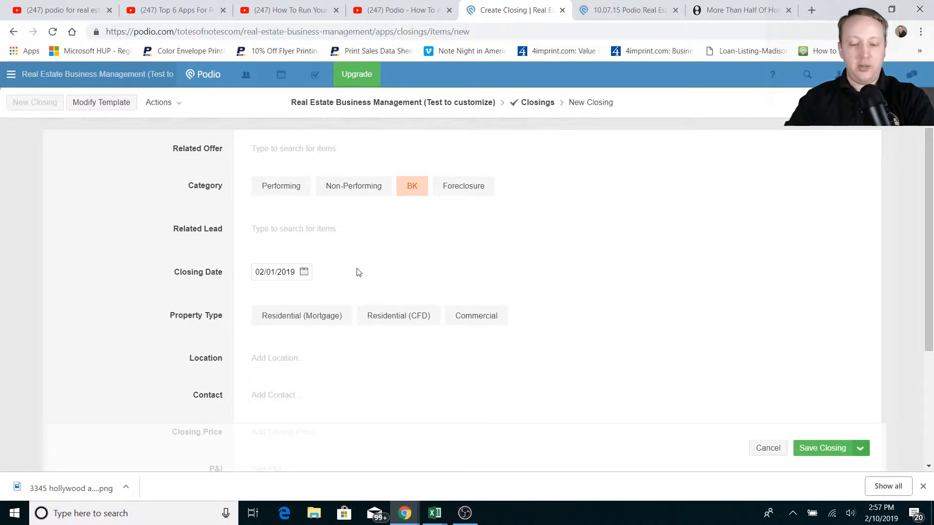
pyautogui.click(309, 325)
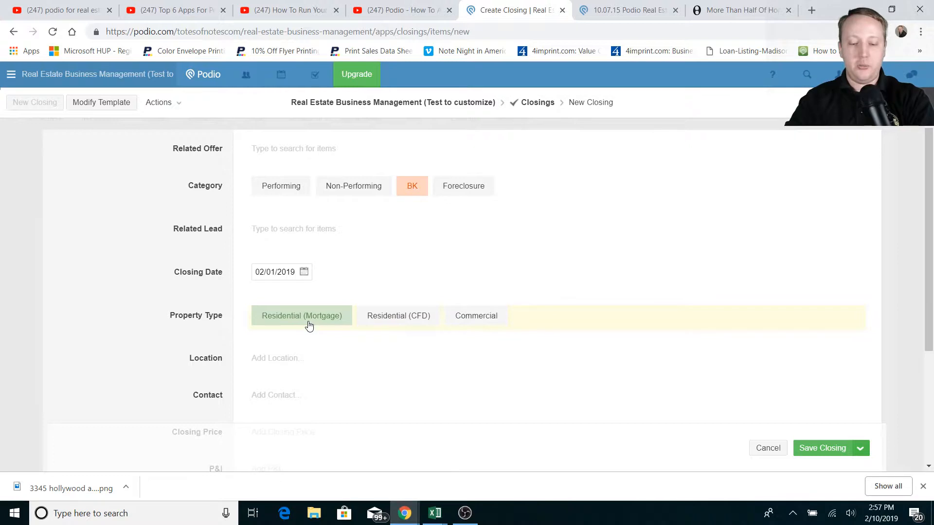
pyautogui.click(381, 326)
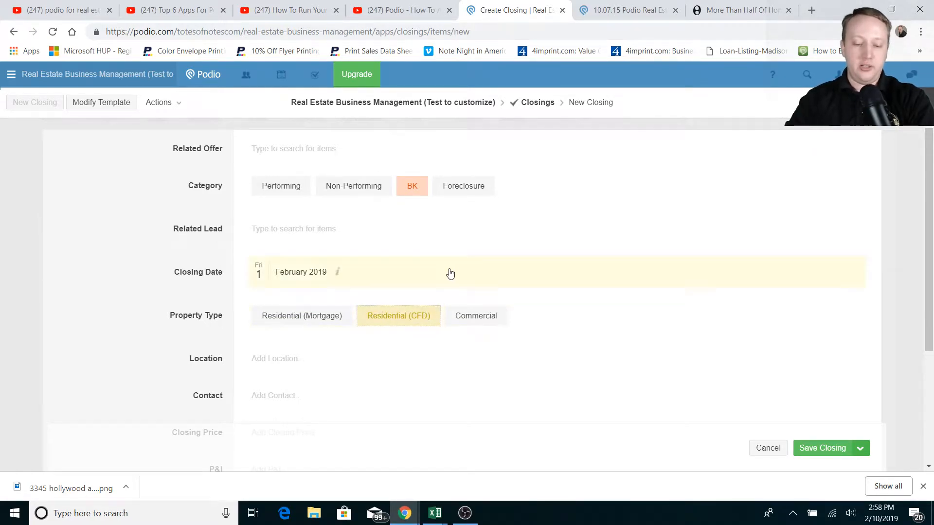
pyautogui.scroll(-3, 452, 274)
pyautogui.click(297, 244)
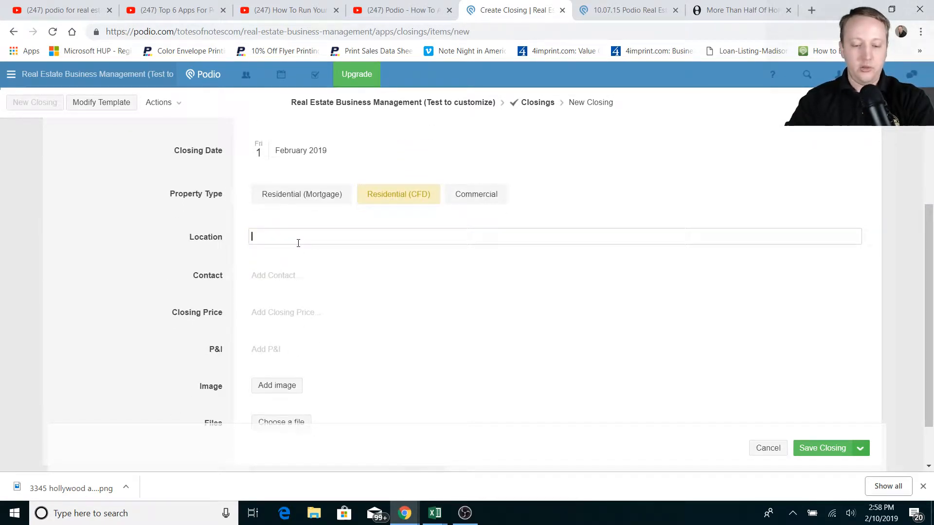
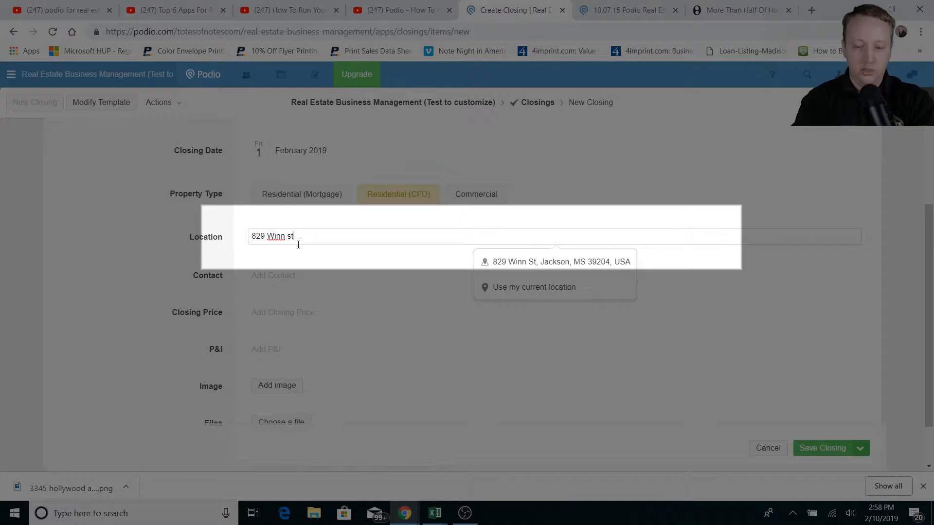
pyautogui.click(525, 264)
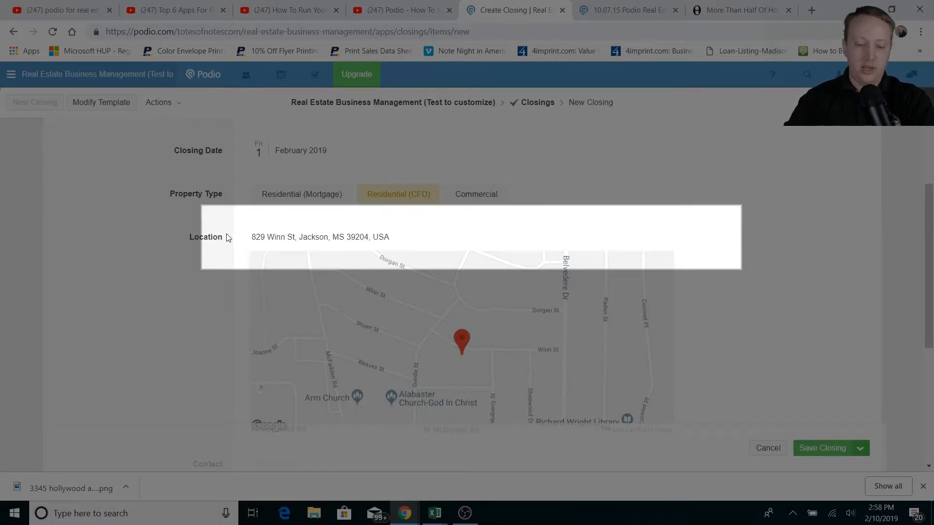
pyautogui.scroll(-4, 215, 234)
# Link the workspace member as the contact and enter a P&I of $315.00
pyautogui.click(298, 284)
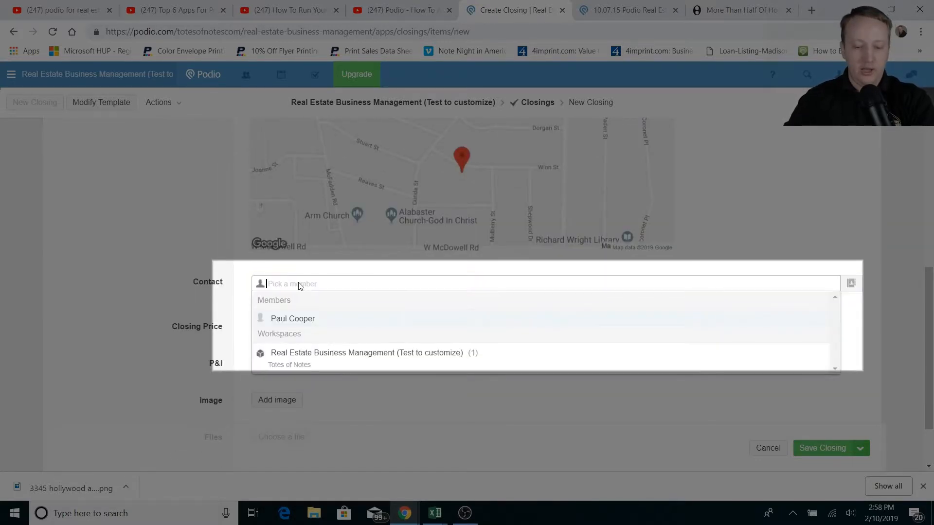
pyautogui.click(301, 323)
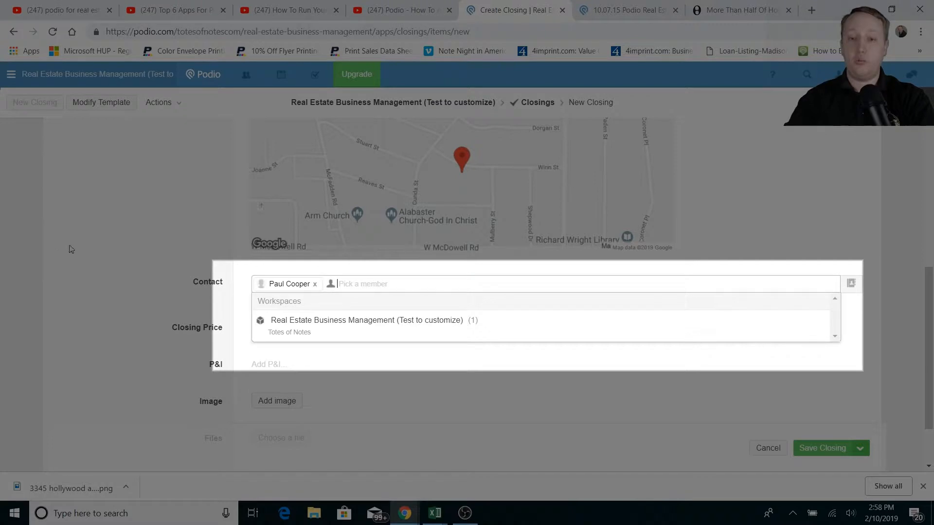
pyautogui.click(143, 287)
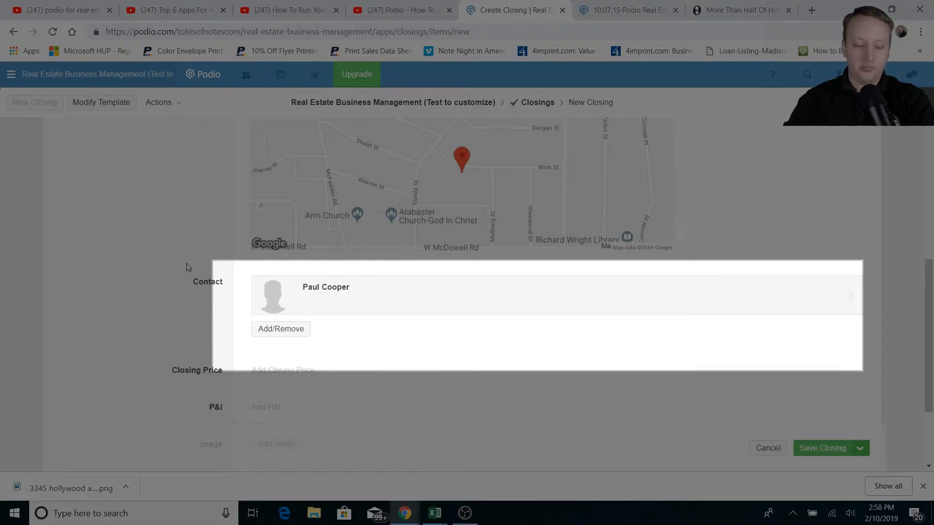
pyautogui.scroll(-1, 289, 350)
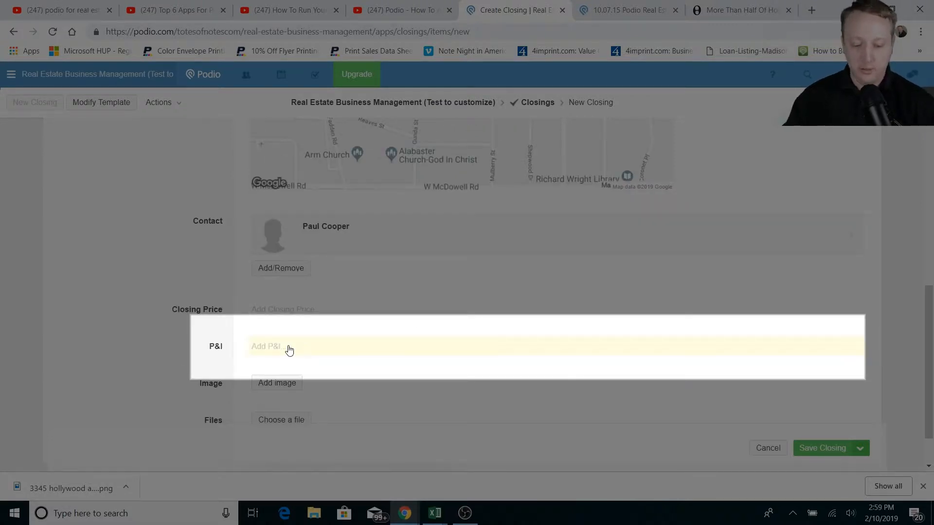
pyautogui.click(286, 348)
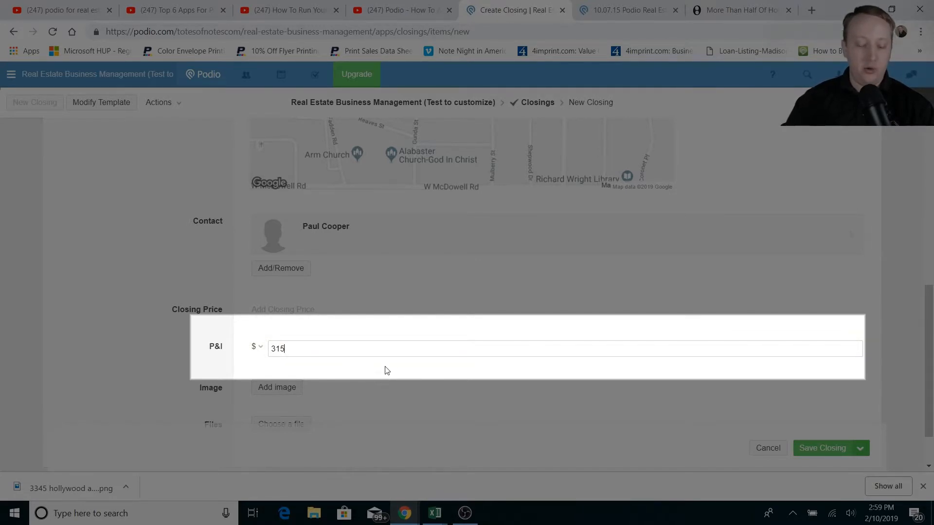
pyautogui.press('Tab')
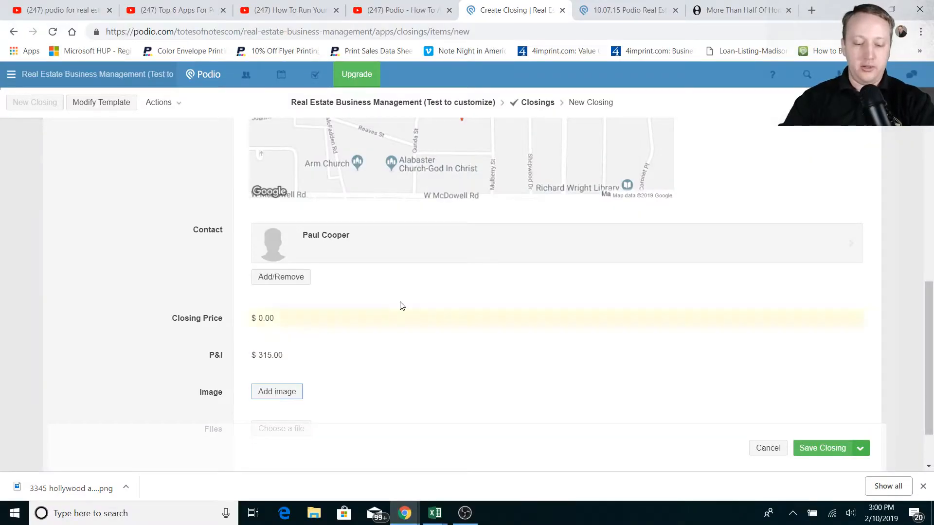
# Upload the '829 front cropped' photo into the closing's Image field
pyautogui.click(275, 391)
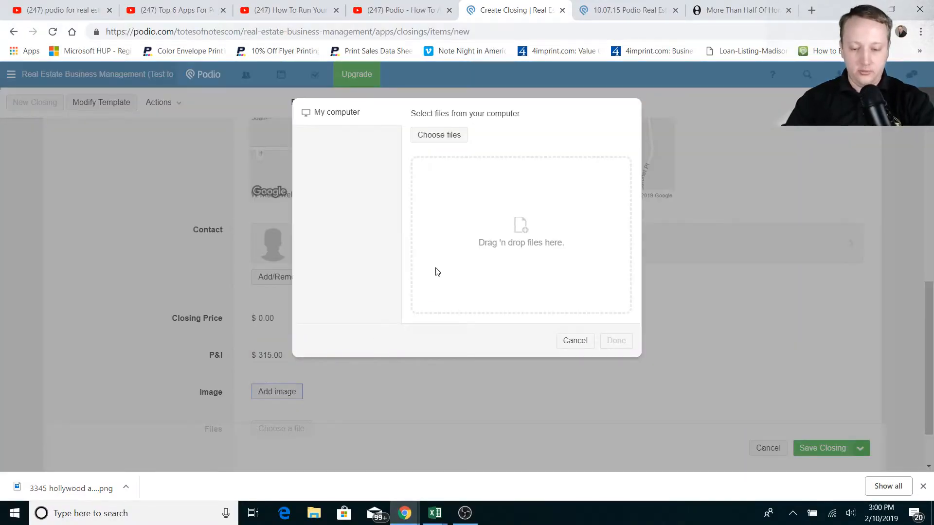
pyautogui.click(437, 134)
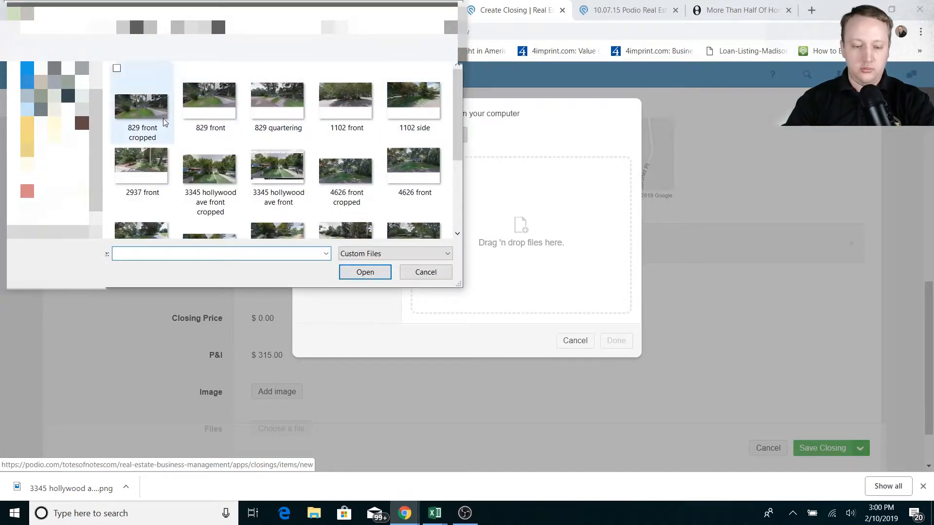
pyautogui.click(160, 116)
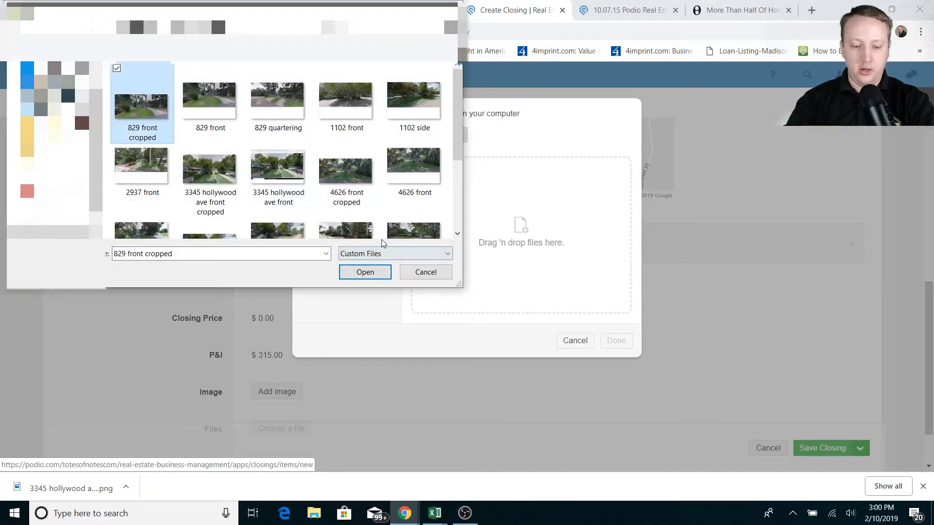
pyautogui.click(365, 273)
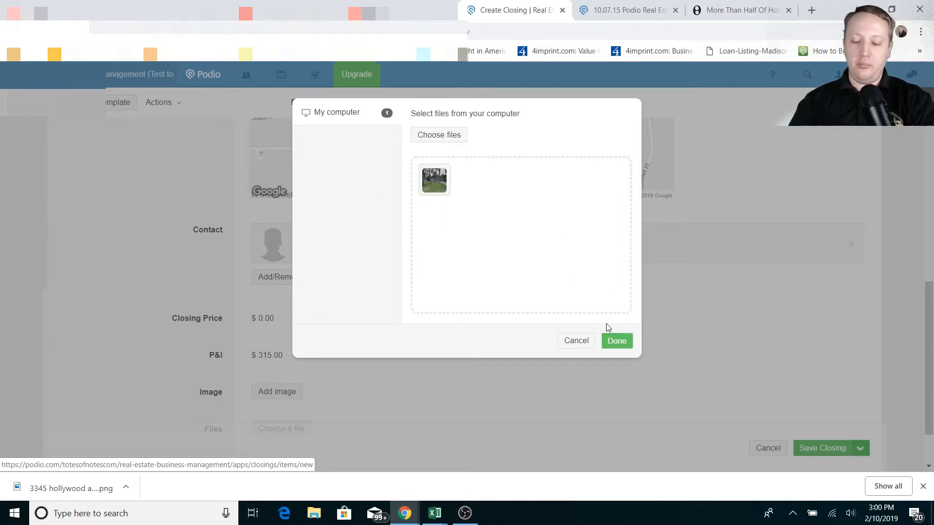
pyautogui.click(616, 344)
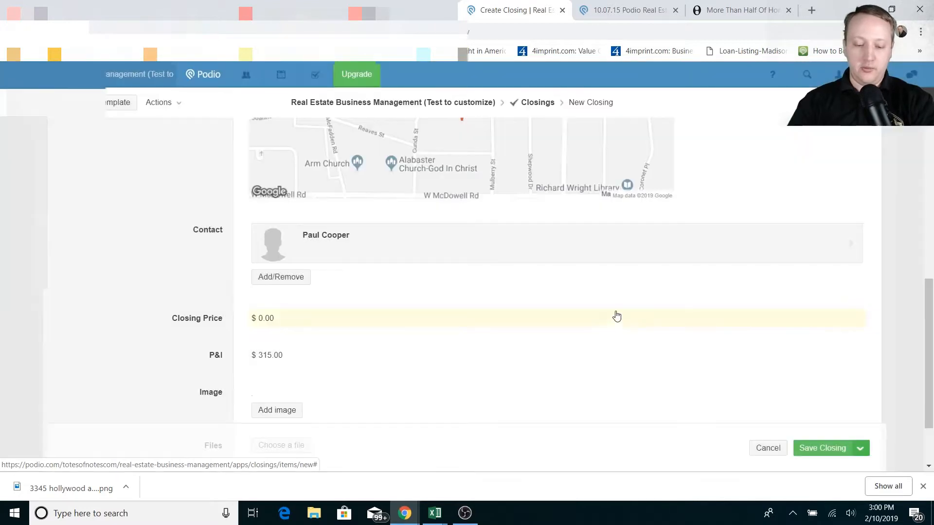
# Scroll down to the Files row and bring up its file upload dialog
pyautogui.scroll(-4, 598, 293)
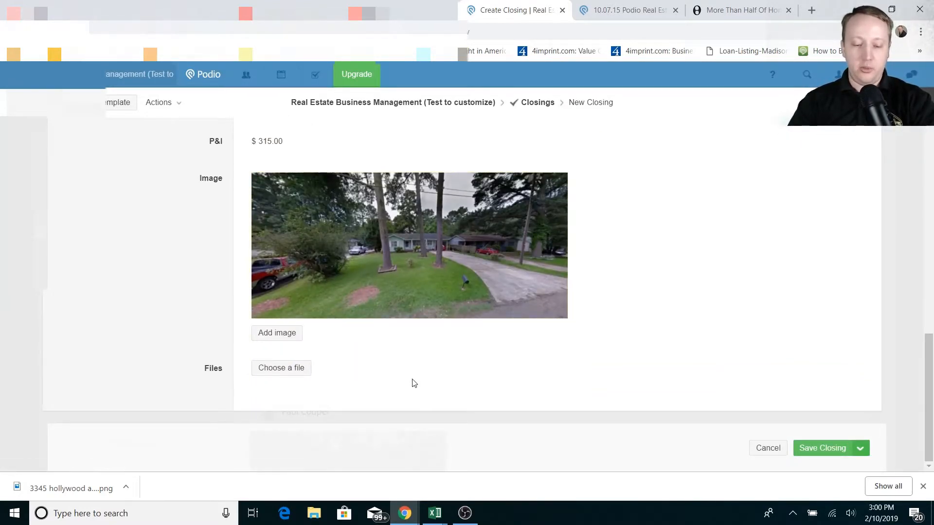
pyautogui.click(273, 368)
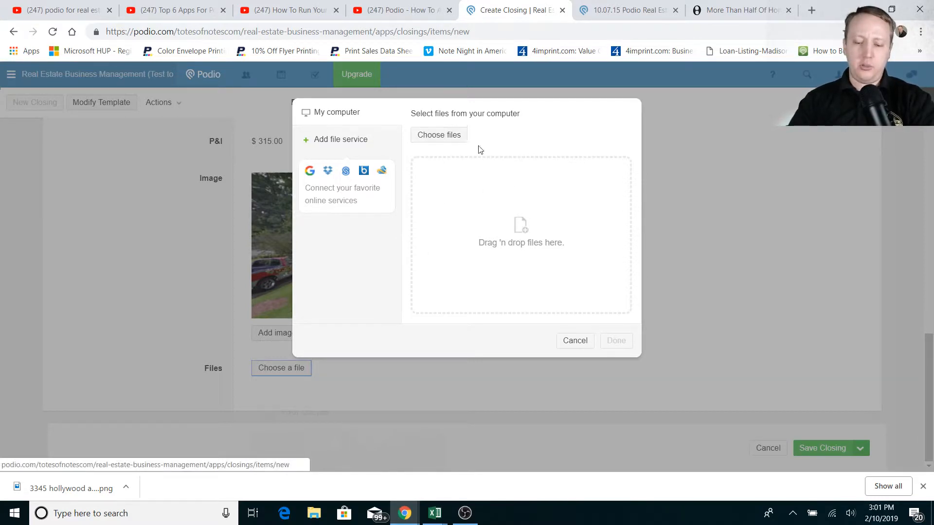
# Upload the three pics-folder photos: 829 front cropped, 829 front and 829 quartering
pyautogui.click(457, 136)
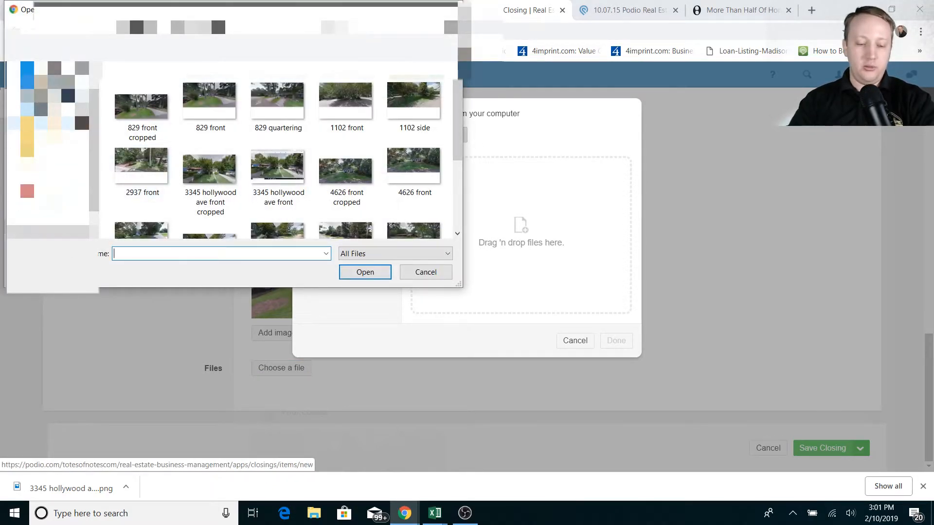
pyautogui.click(58, 123)
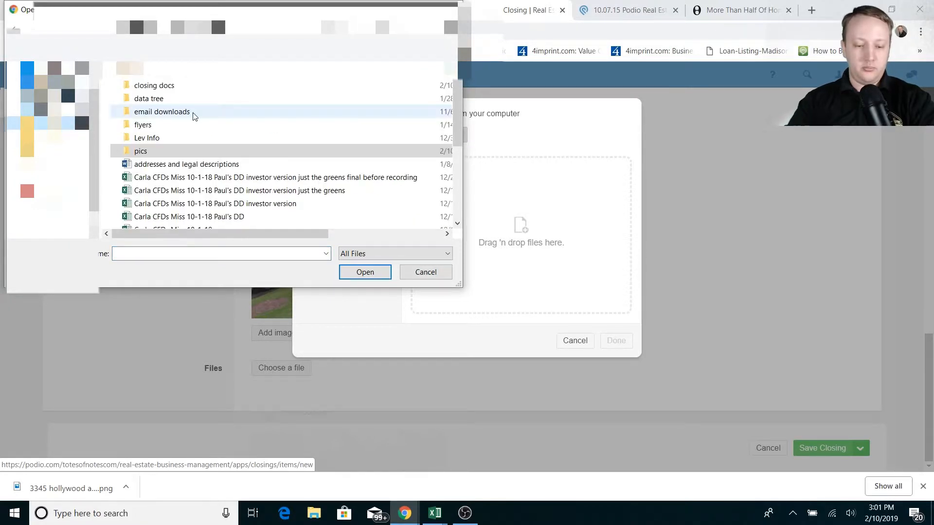
pyautogui.scroll(-4, 311, 193)
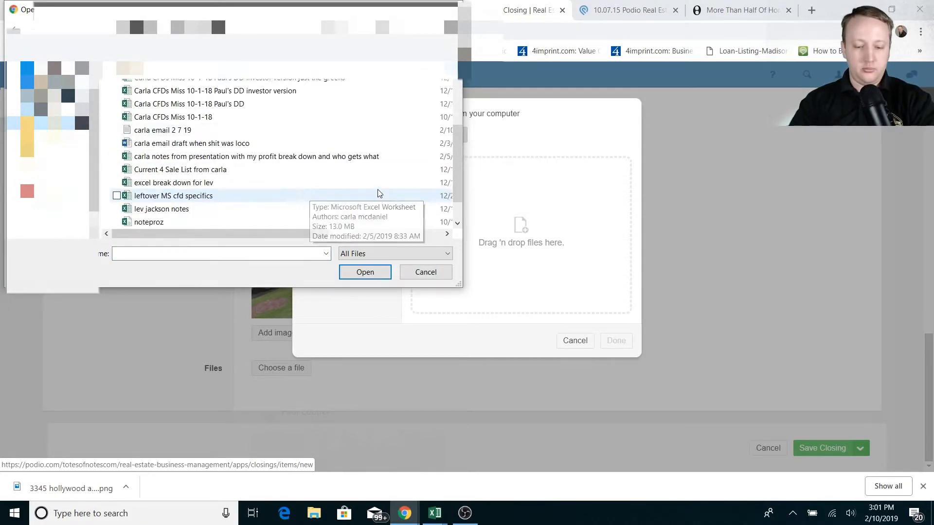
pyautogui.click(340, 130)
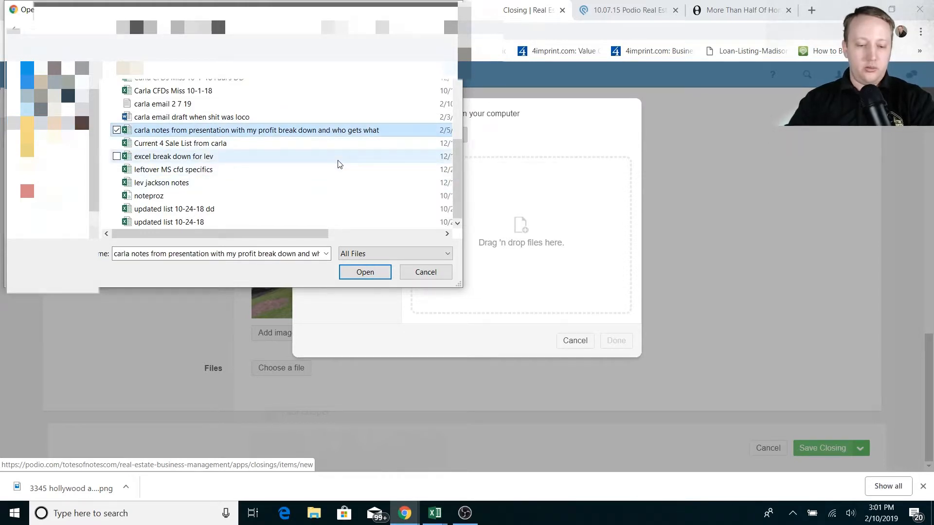
pyautogui.scroll(4, 339, 164)
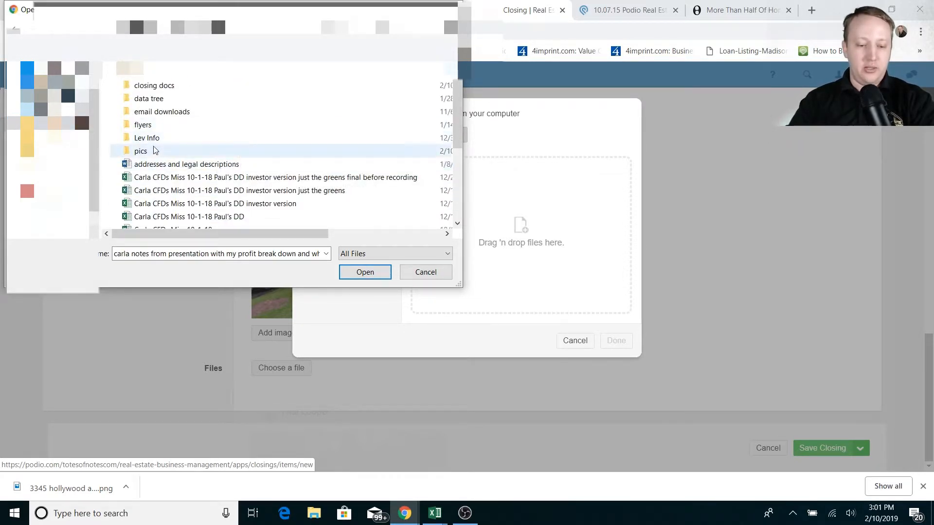
pyautogui.doubleClick(148, 151)
pyautogui.click(142, 106)
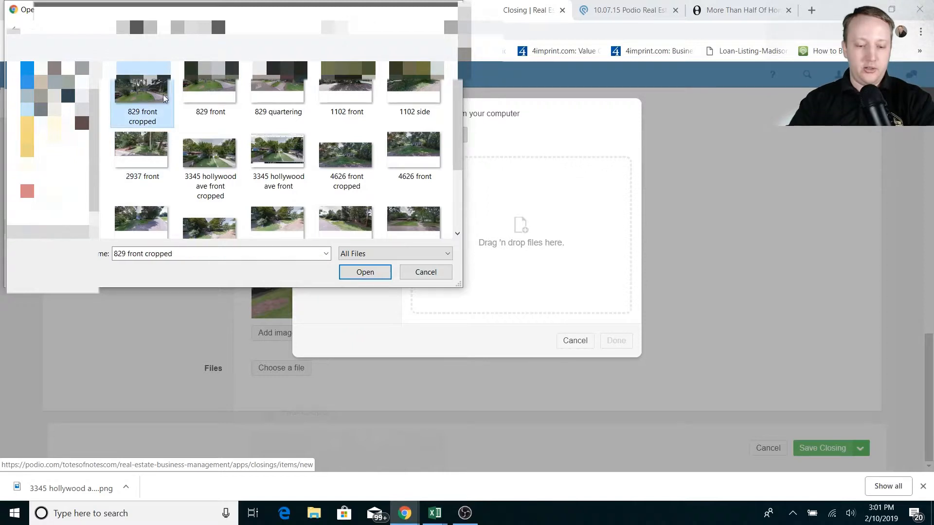
pyautogui.keyDown('shift'); pyautogui.click(289, 94); pyautogui.keyUp('shift')
pyautogui.click(379, 278)
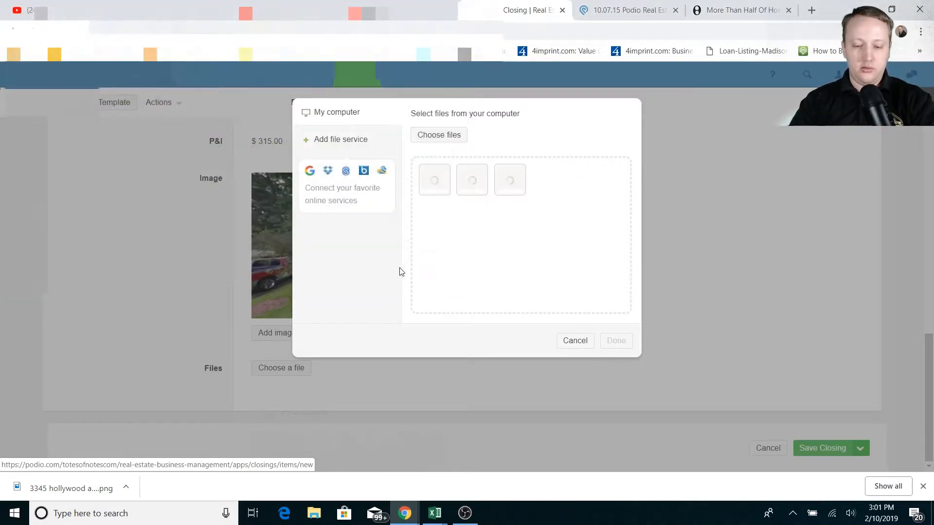
# Upload the addresses and legal descriptions document from the parent folder
pyautogui.click(431, 136)
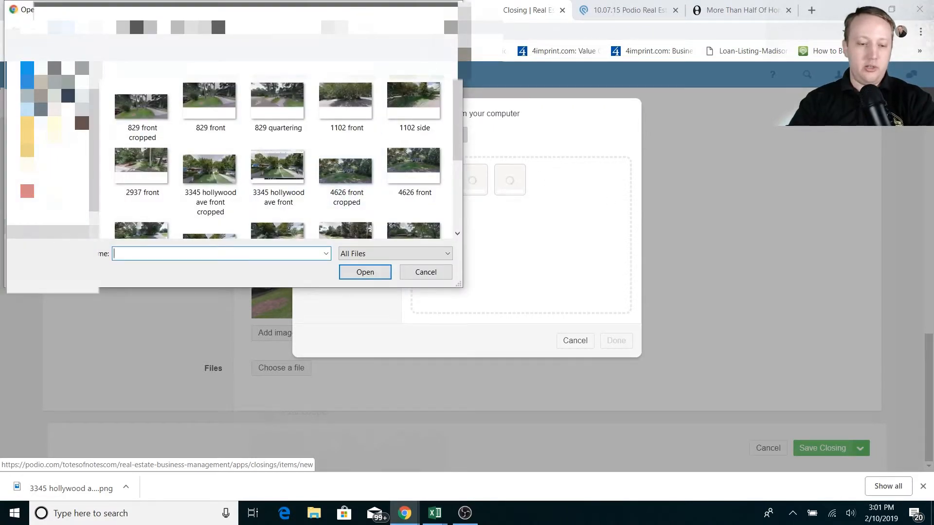
pyautogui.click(63, 29)
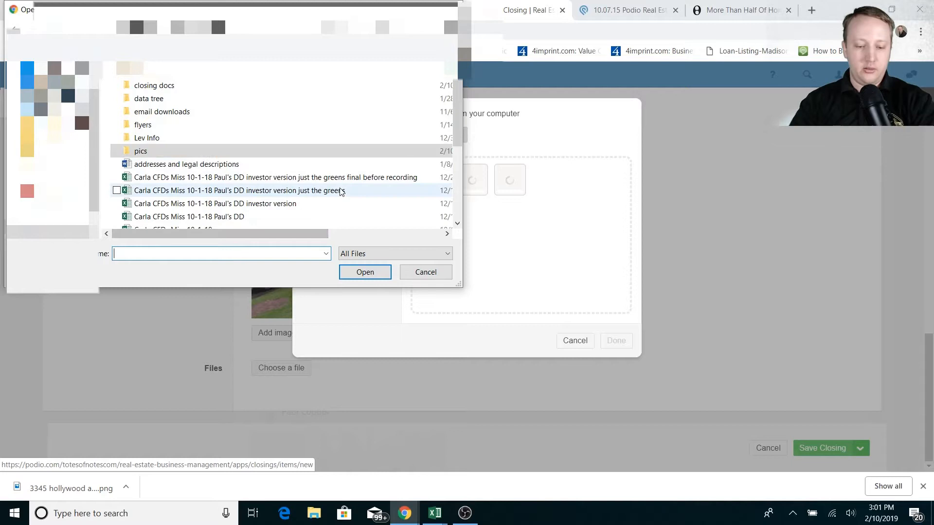
pyautogui.scroll(-1, 316, 190)
pyautogui.click(221, 130)
pyautogui.click(367, 272)
# Upload the presentation notes spreadsheet
pyautogui.click(439, 139)
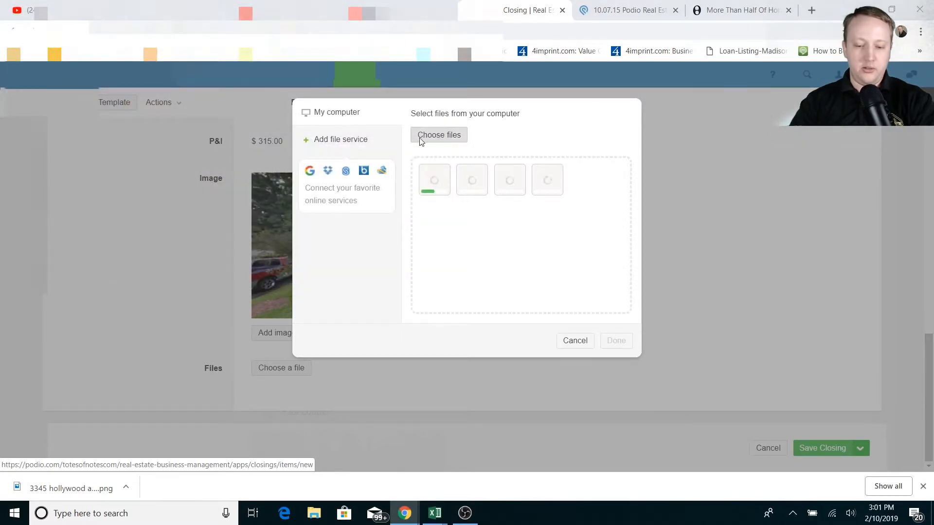
pyautogui.scroll(-2, 272, 160)
pyautogui.click(332, 196)
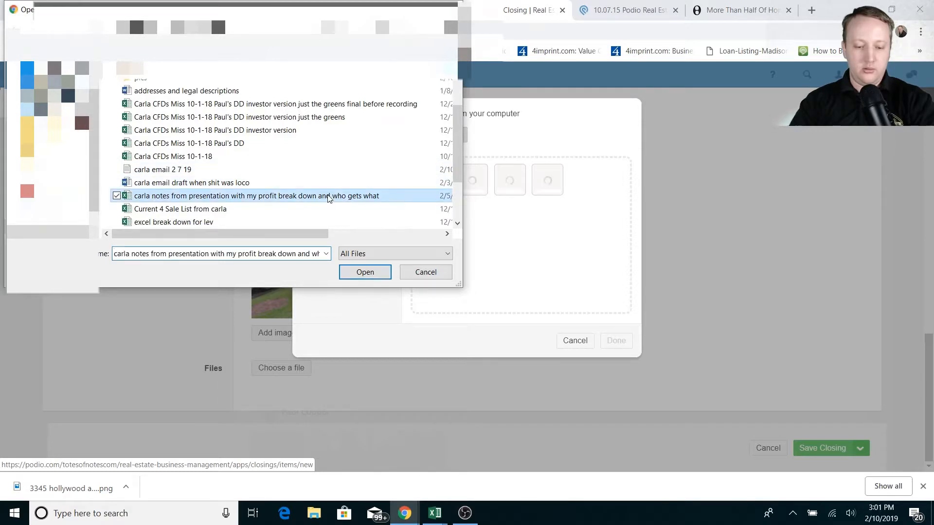
pyautogui.click(365, 273)
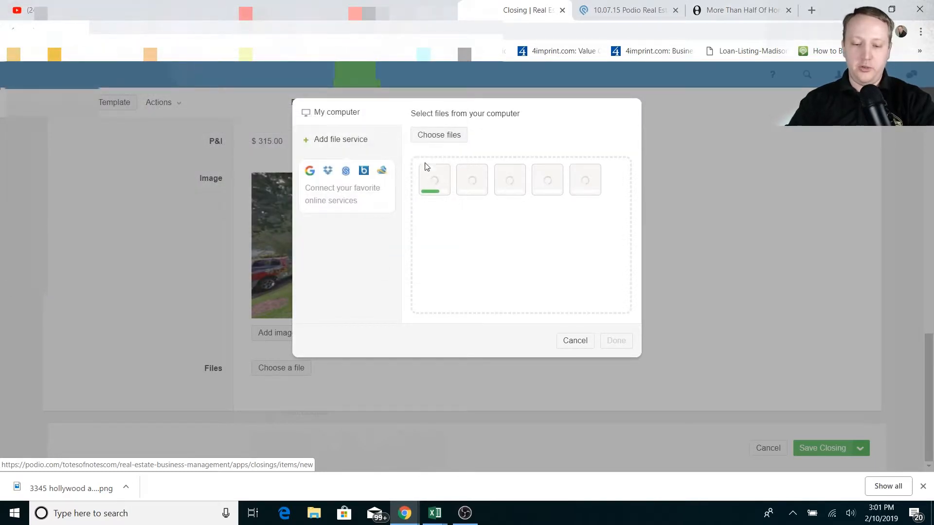
pyautogui.click(418, 135)
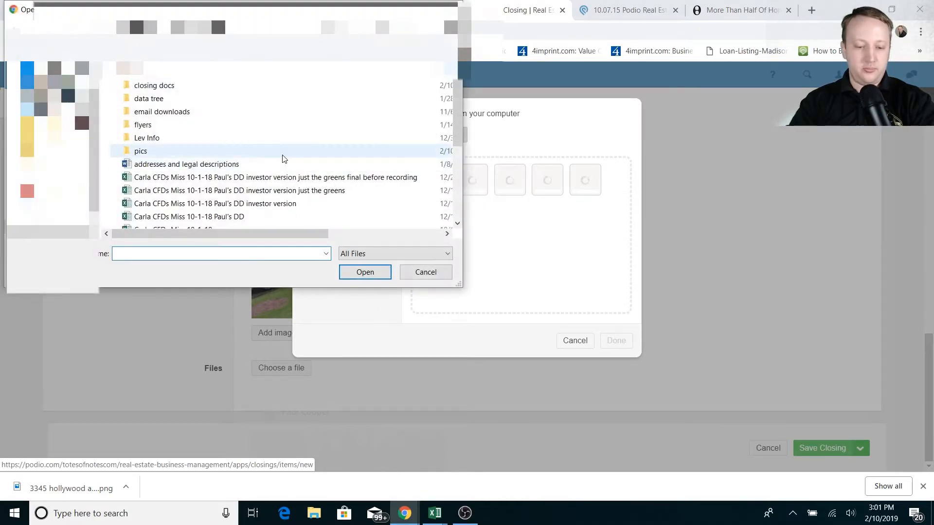
pyautogui.doubleClick(149, 126)
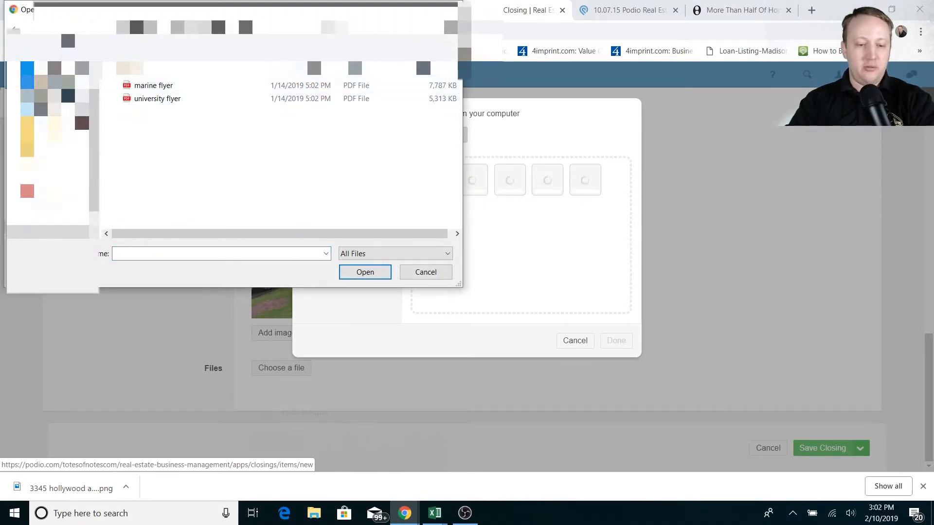
pyautogui.click(62, 30)
pyautogui.click(165, 153)
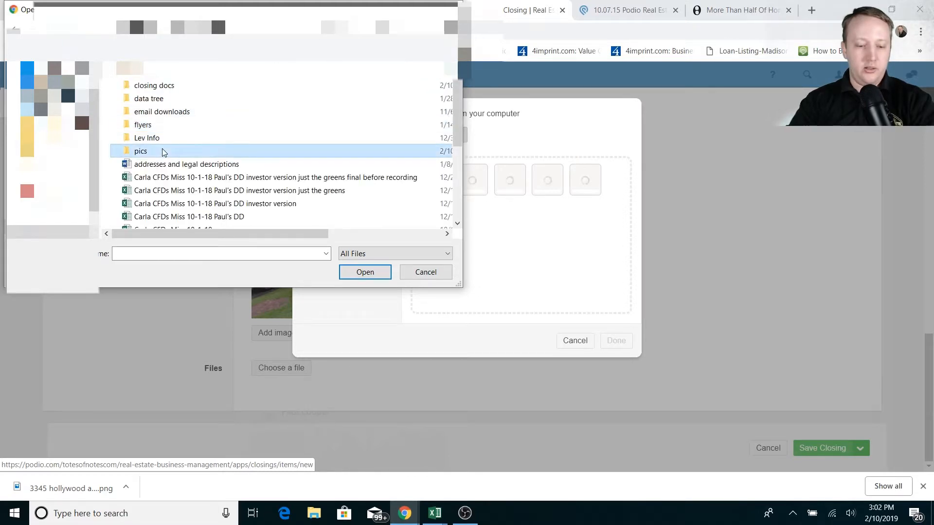
pyautogui.doubleClick(164, 153)
pyautogui.click(62, 29)
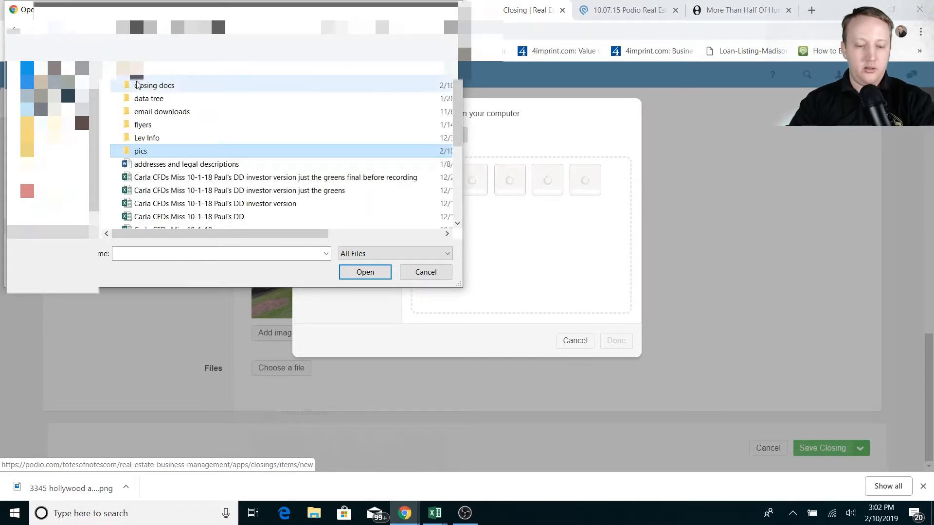
pyautogui.doubleClick(151, 99)
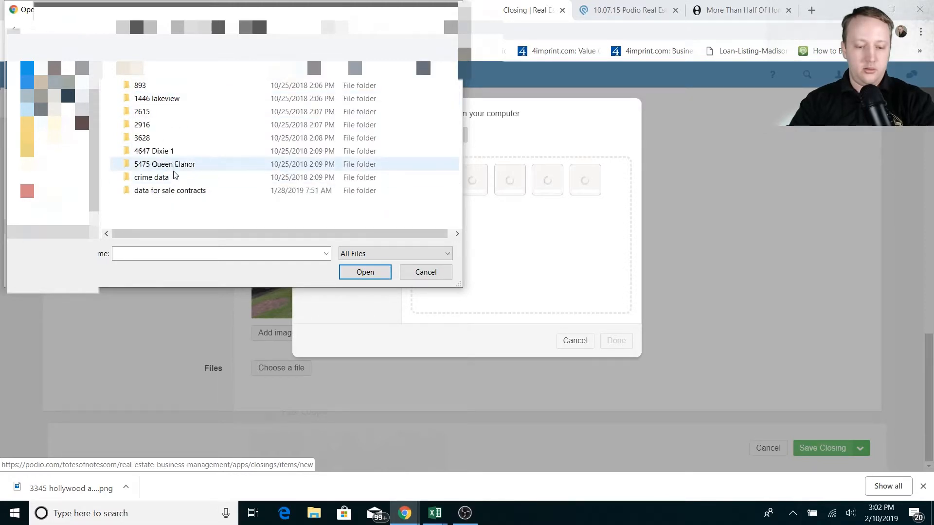
pyautogui.doubleClick(170, 190)
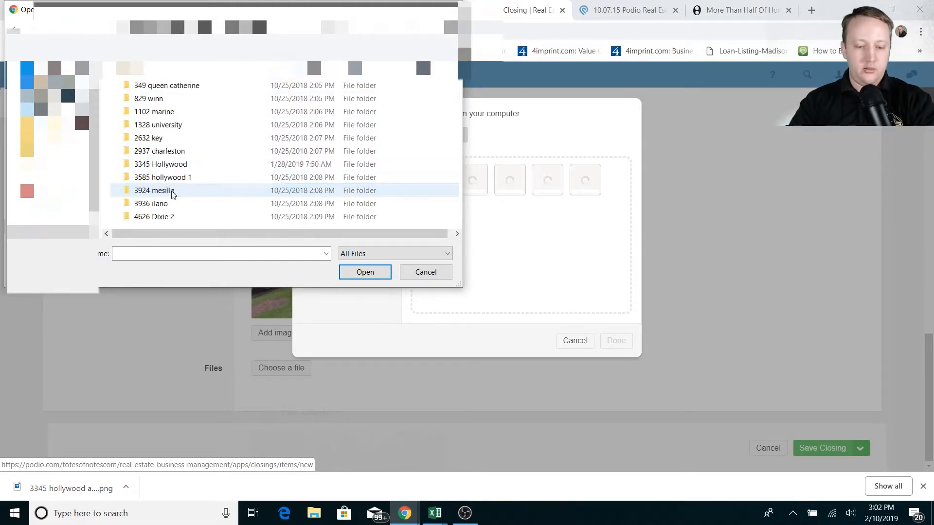
pyautogui.doubleClick(155, 100)
pyautogui.click(165, 86)
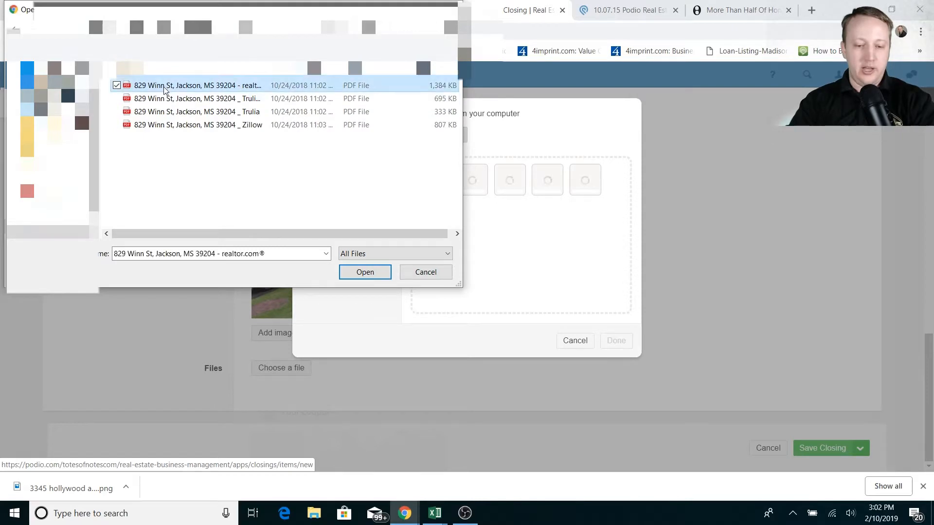
pyautogui.keyDown('shift'); pyautogui.click(176, 125); pyautogui.keyUp('shift')
pyautogui.click(365, 271)
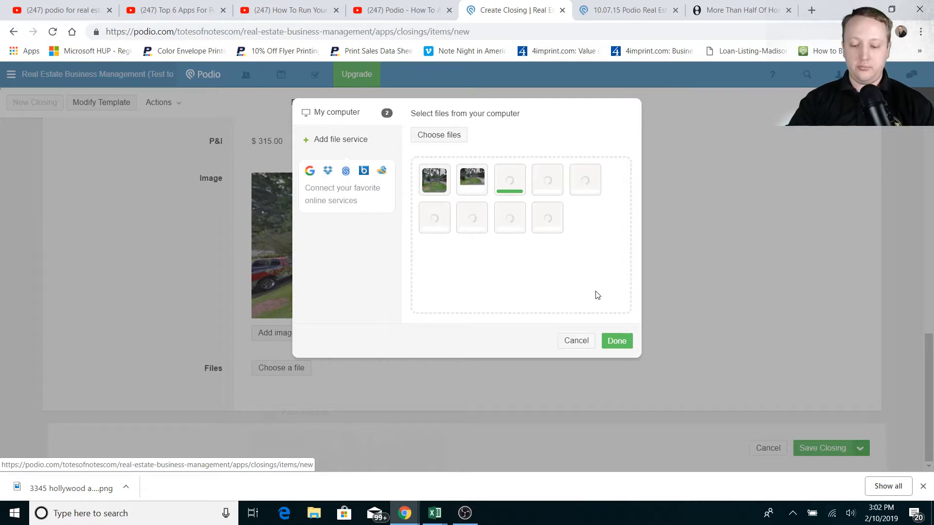
# Add the uploaded files to the form, switch Category to Performing, and save the closing
pyautogui.click(615, 341)
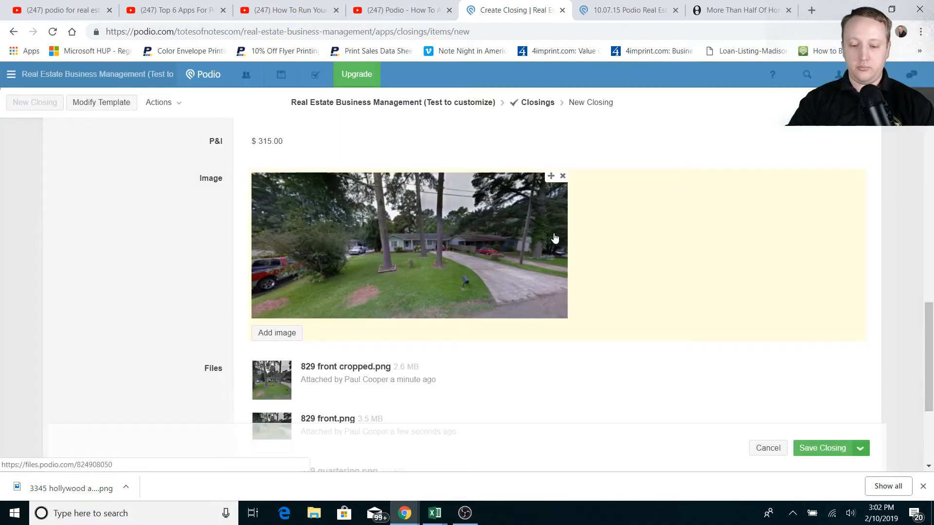
pyautogui.scroll(-3, 654, 247)
pyautogui.scroll(14, 650, 258)
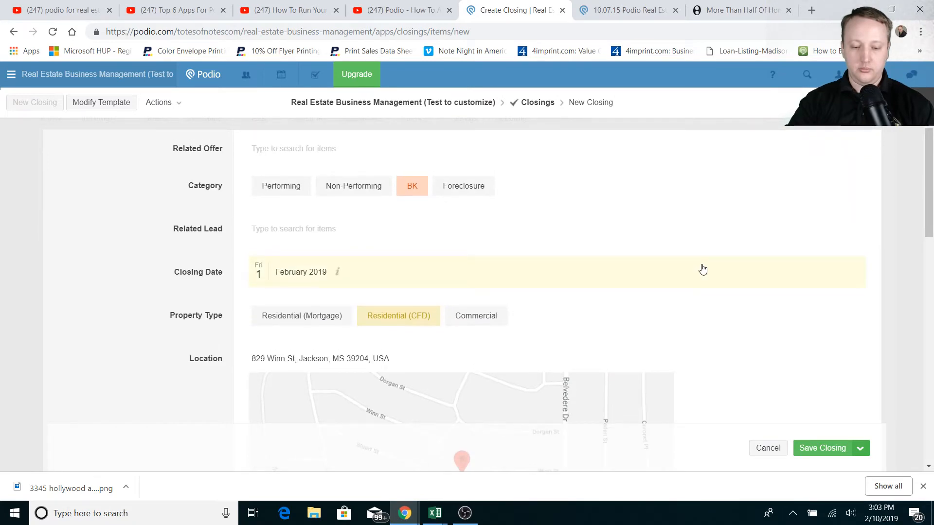
pyautogui.click(269, 188)
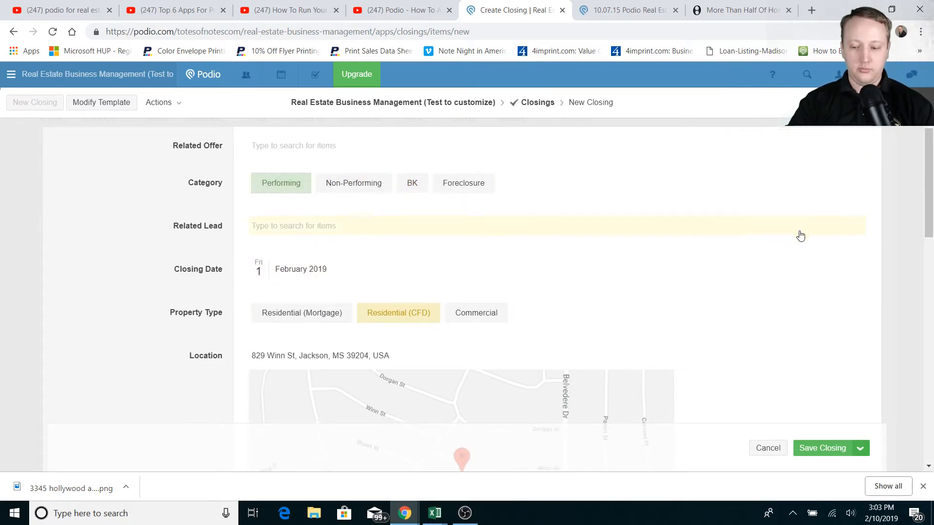
pyautogui.scroll(-1, 800, 235)
pyautogui.scroll(-12, 801, 236)
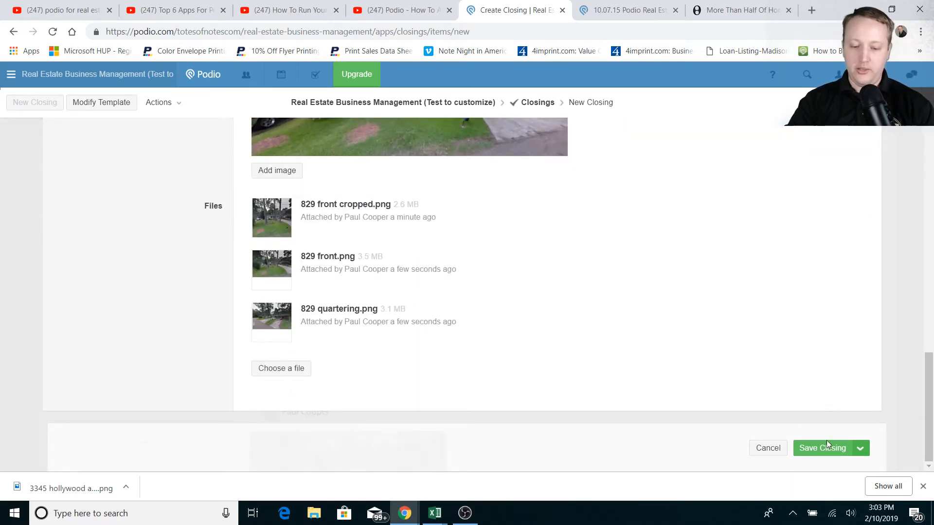
pyautogui.click(827, 440)
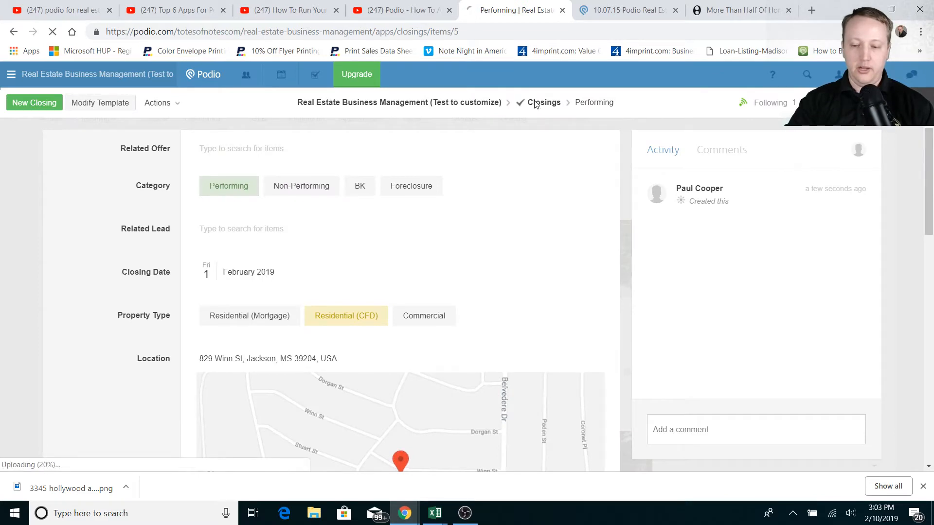
# Return to the Closings card view and scroll through all five closings, including the new one
pyautogui.click(536, 103)
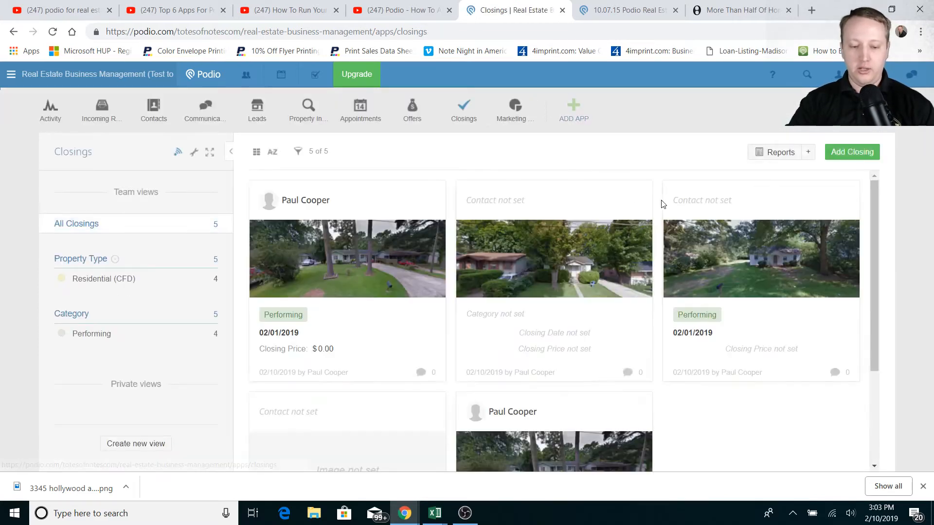
pyautogui.scroll(-3, 731, 322)
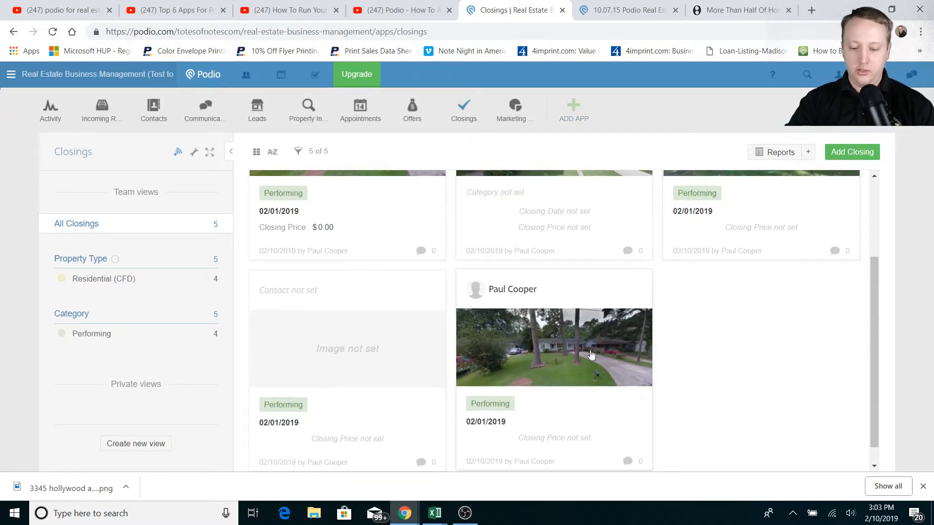
pyautogui.scroll(3, 591, 355)
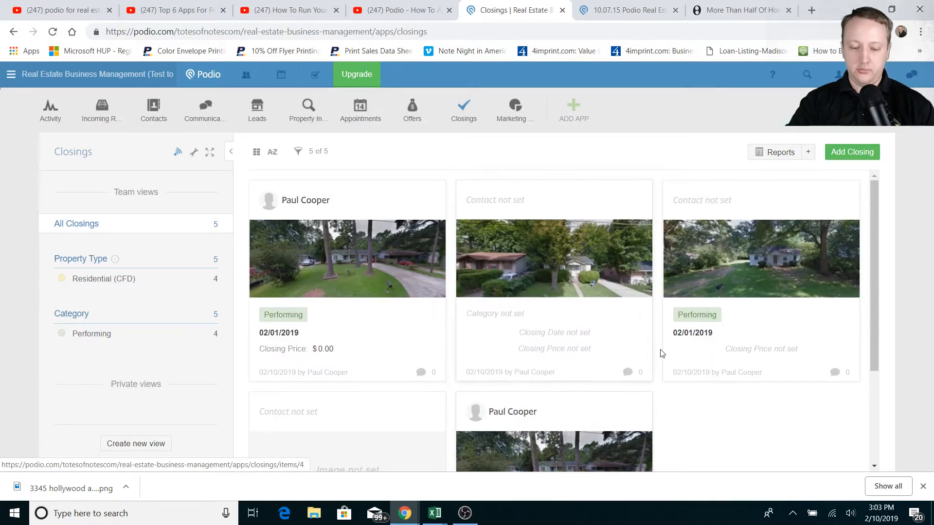
pyautogui.scroll(-1, 729, 397)
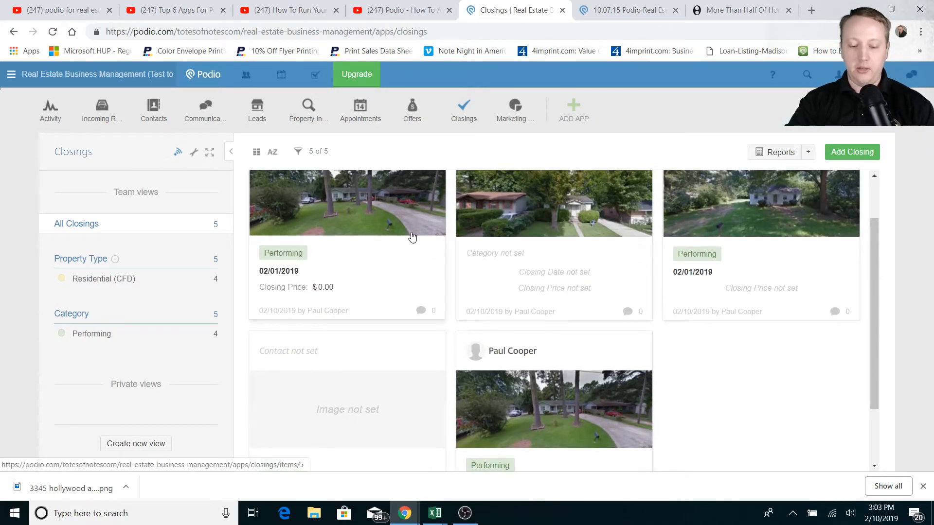
pyautogui.scroll(-2, 673, 311)
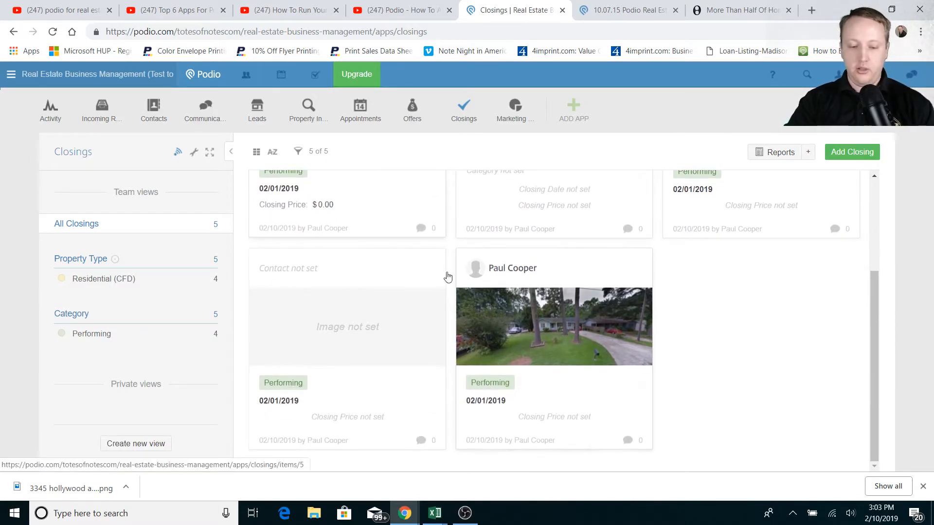
pyautogui.scroll(3, 556, 326)
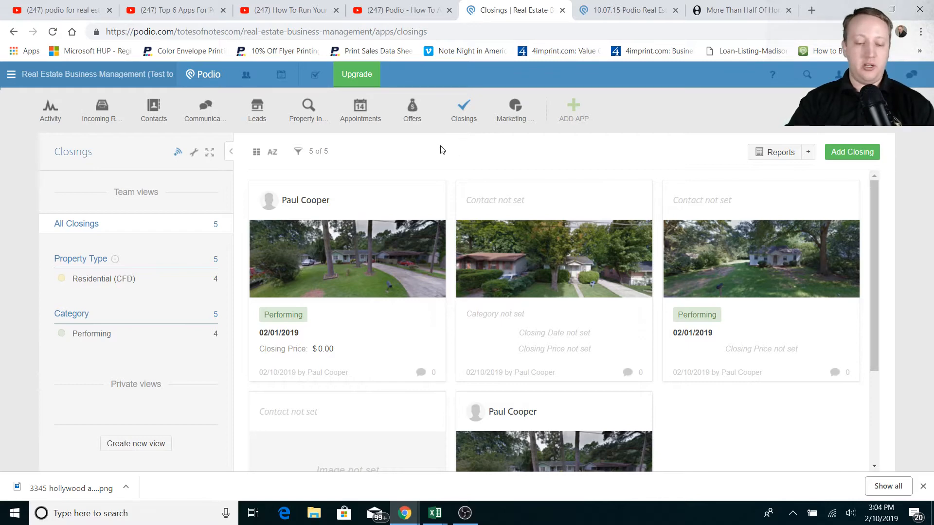
pyautogui.scroll(-3, 766, 299)
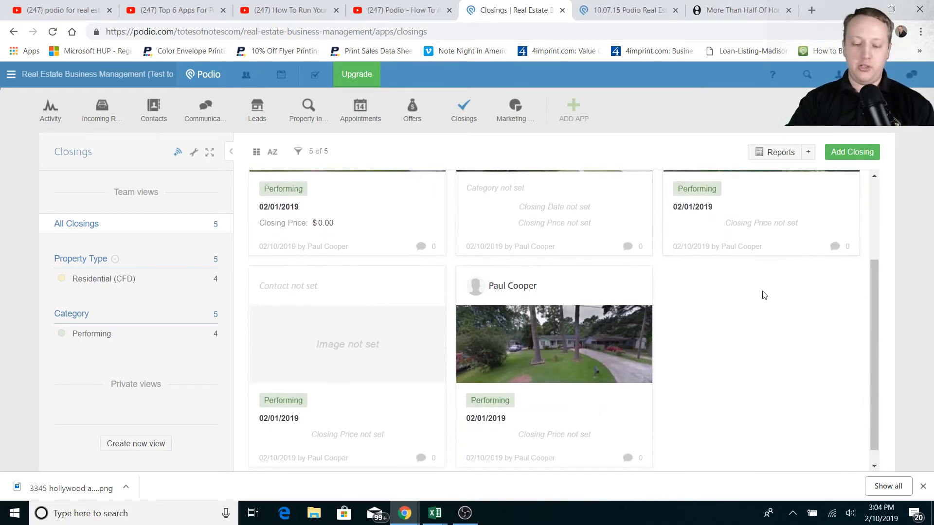
pyautogui.scroll(3, 751, 316)
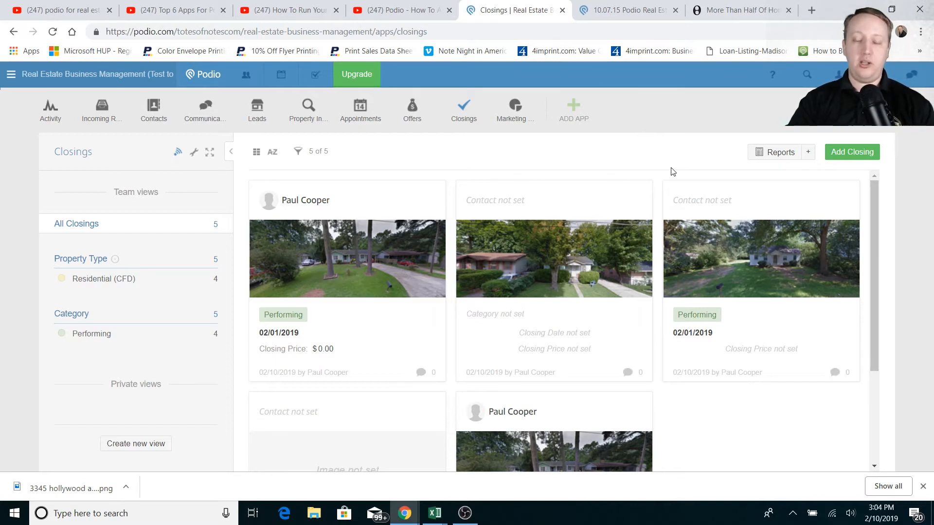
pyautogui.scroll(-3, 734, 303)
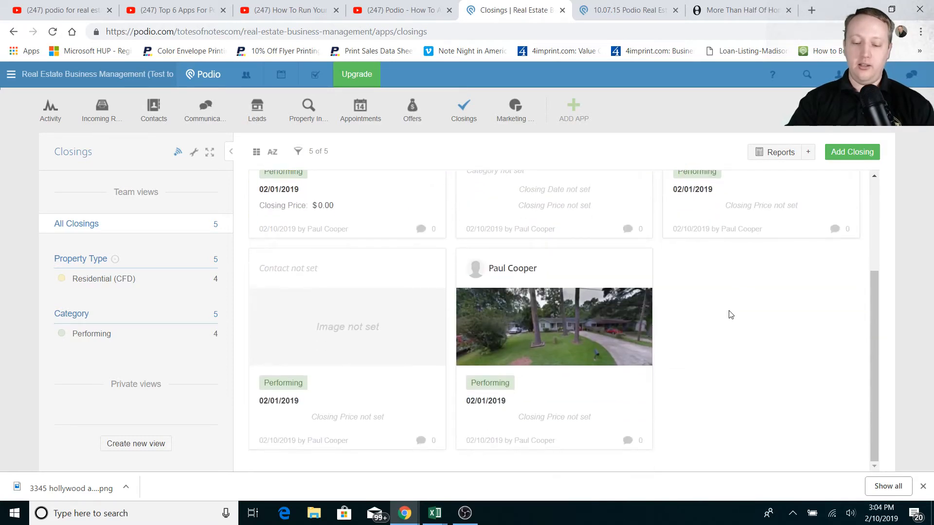
pyautogui.scroll(3, 734, 303)
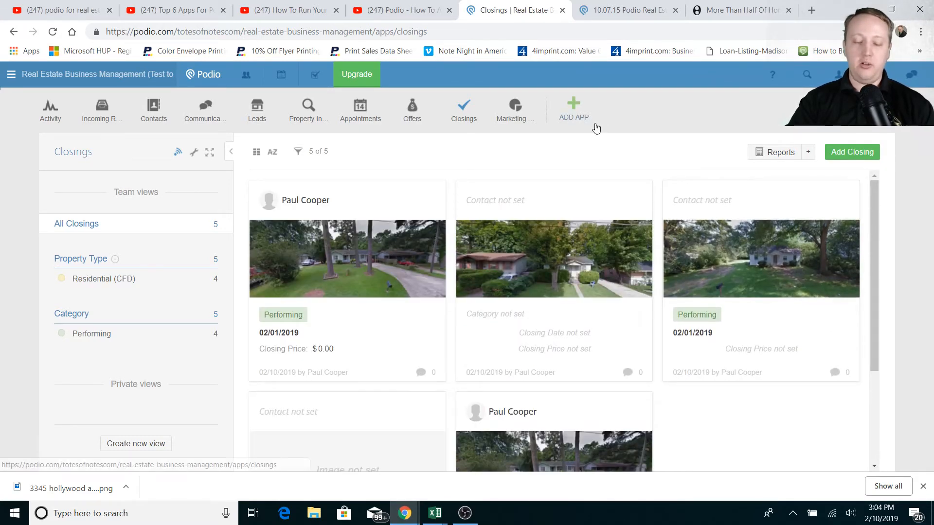